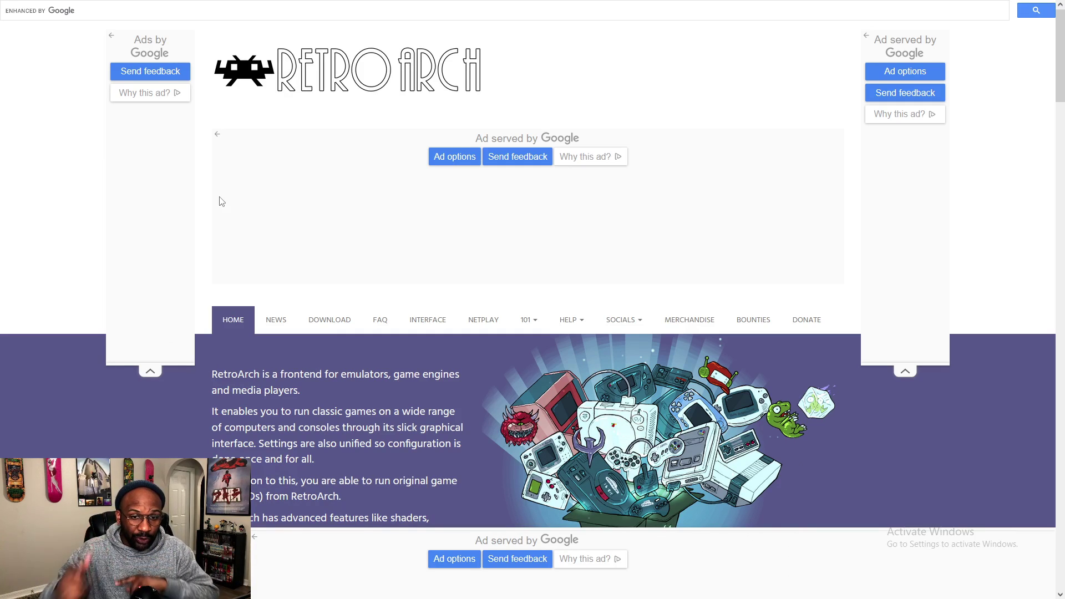
Open RetroArch's Download page and scroll to the stable 1.16.0 Cross Platform listing
left_click(330, 320)
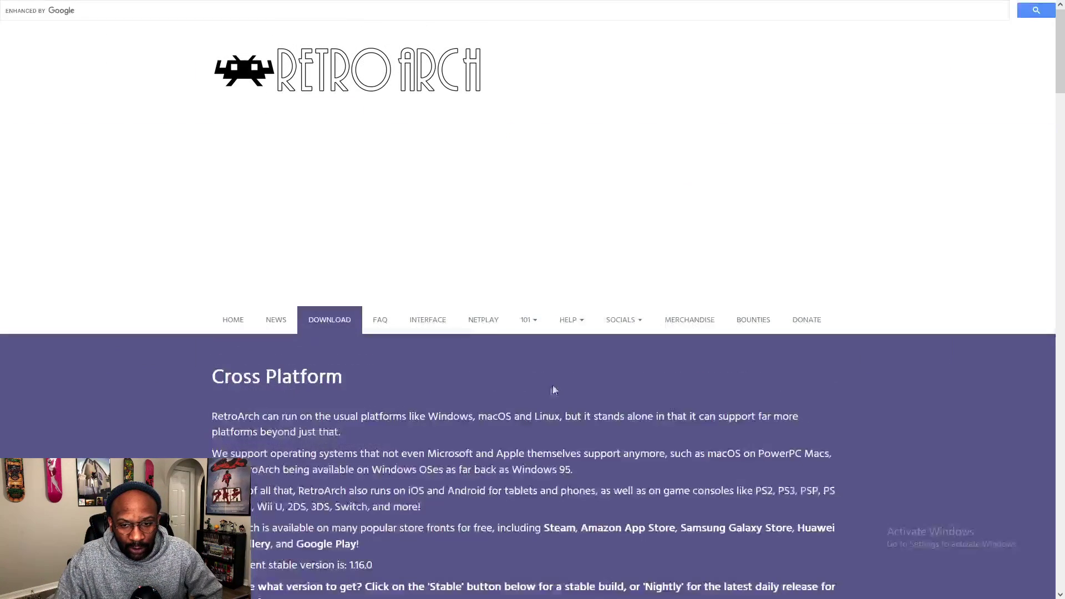
scroll(553, 385, "down", 12)
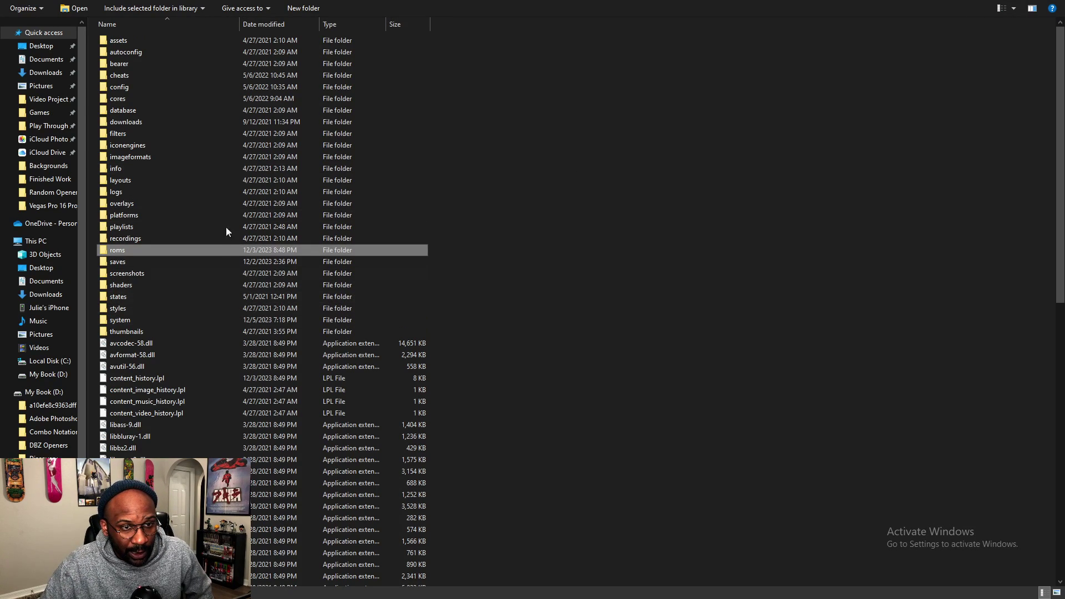
Open system\neocd to show uni-bios.rom, uni-bioscd.rom and the uni-bios zip archives
scroll(782, 224, "down", 15)
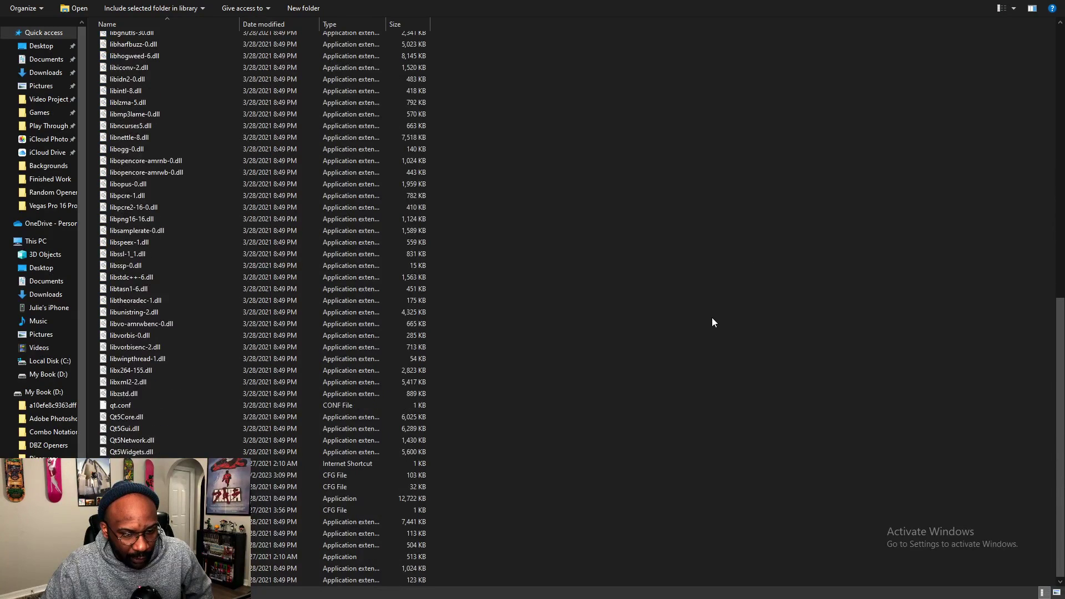
scroll(712, 322, "up", 15)
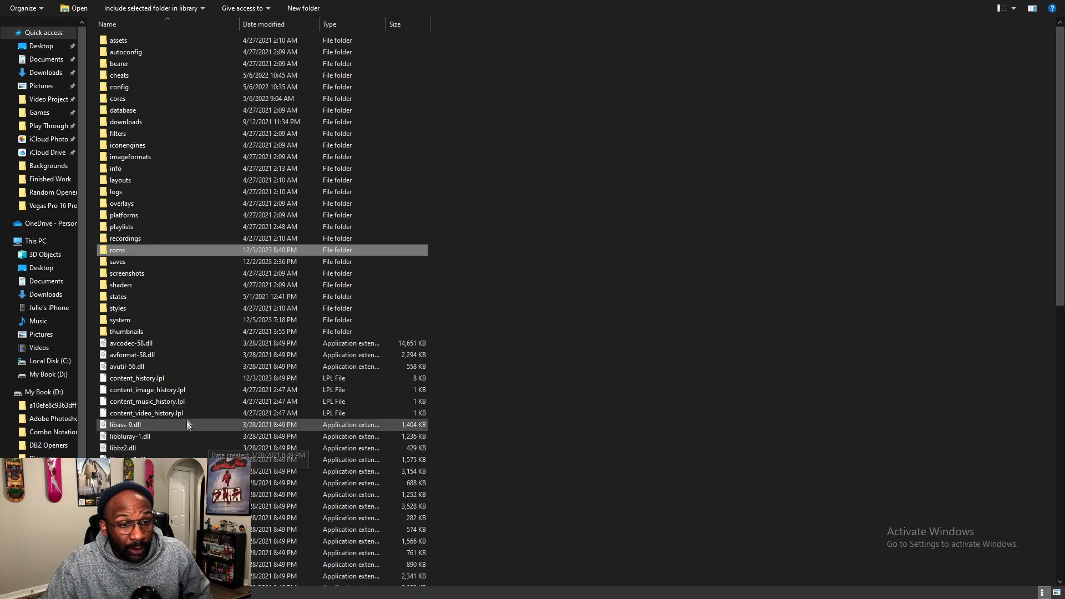
mouse_move(194, 324)
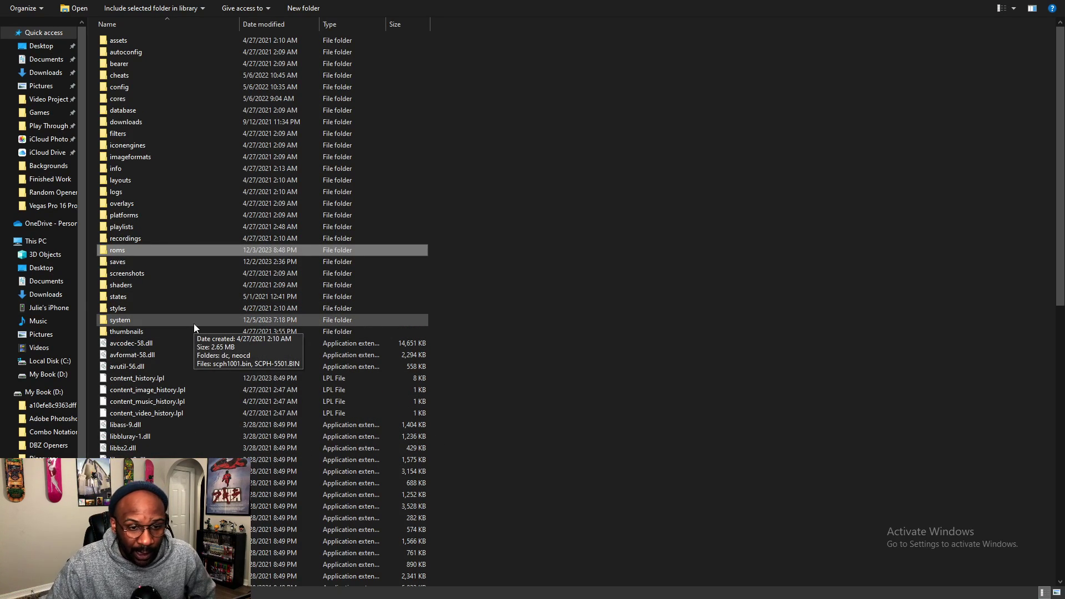
left_click(194, 324)
double_click(194, 324)
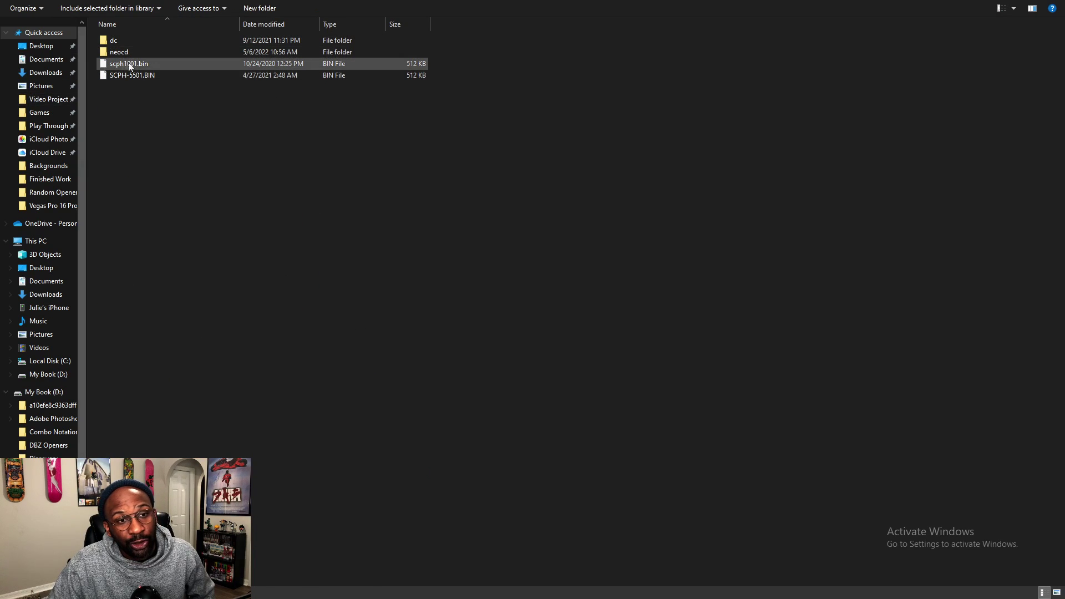
double_click(182, 56)
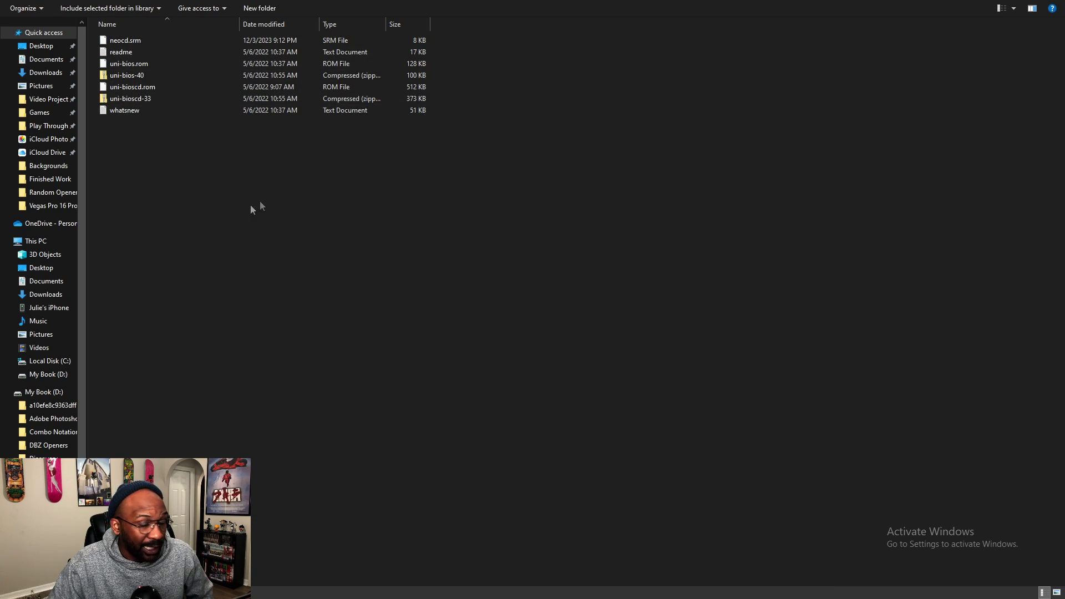
Go up to the RetroArch folder and open roms\neogeo cd
key("alt+Up")
key("alt+Up")
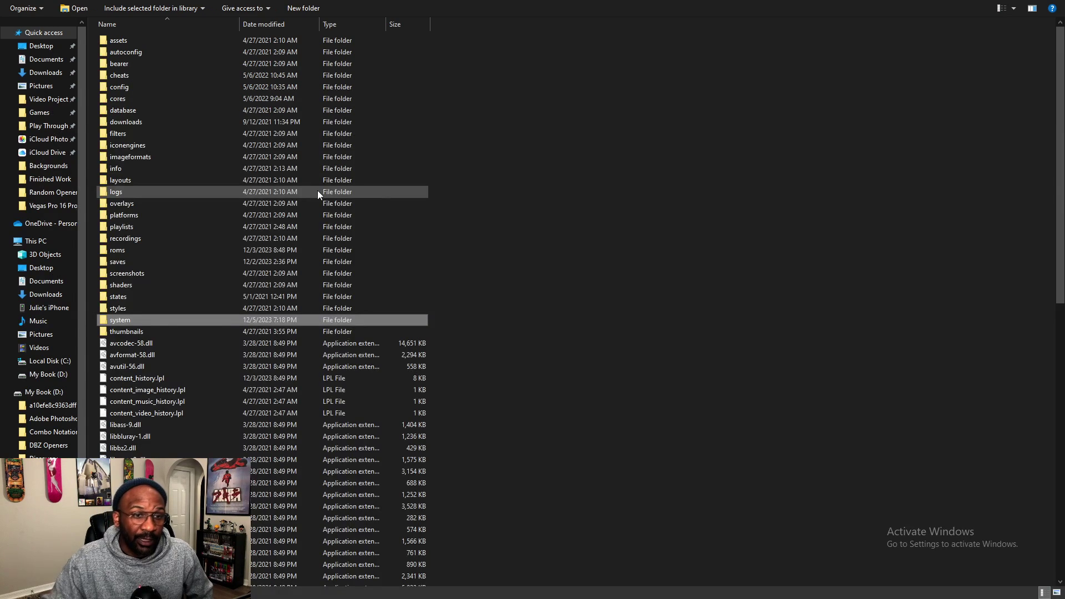
left_click(170, 250)
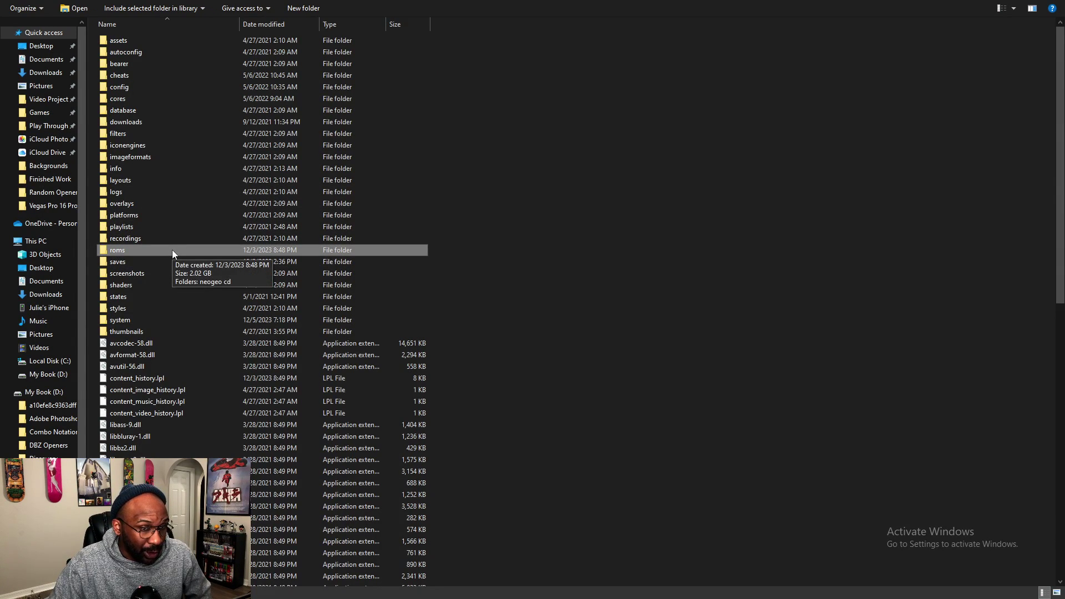
double_click(172, 249)
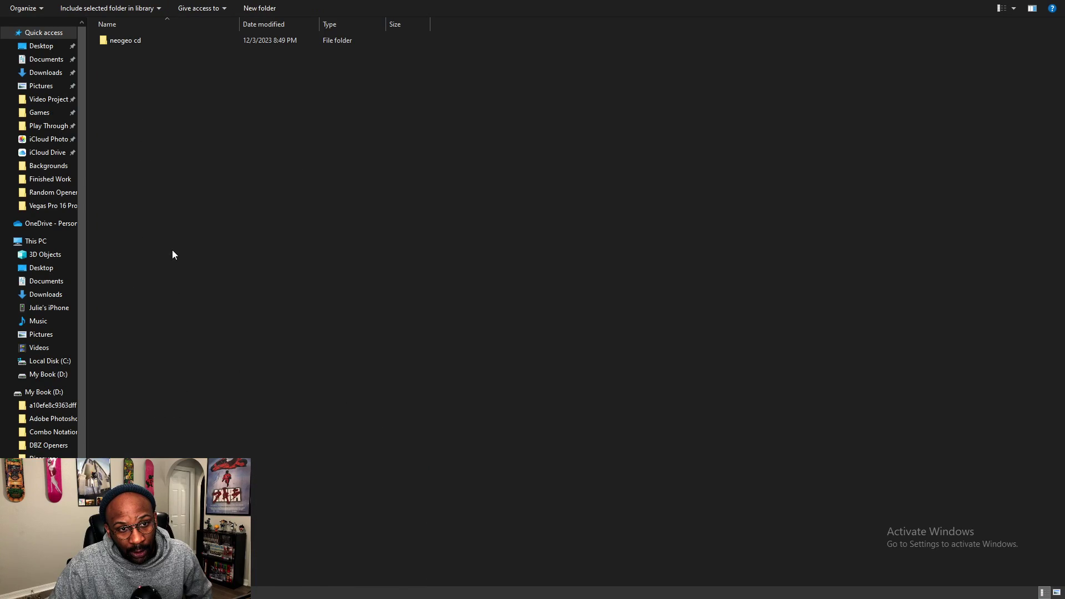
left_click(137, 43)
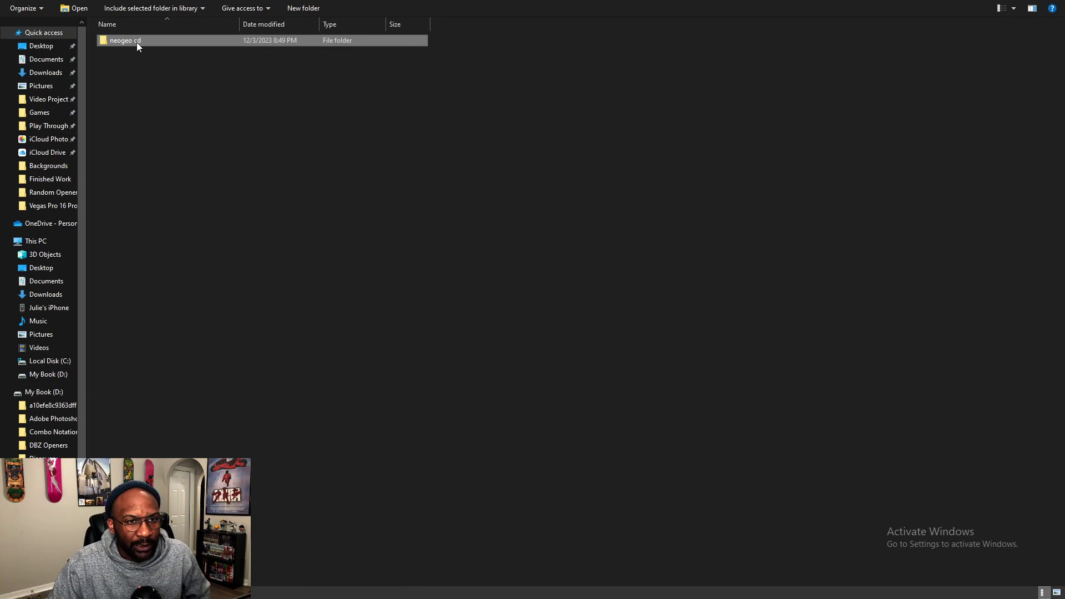
double_click(136, 42)
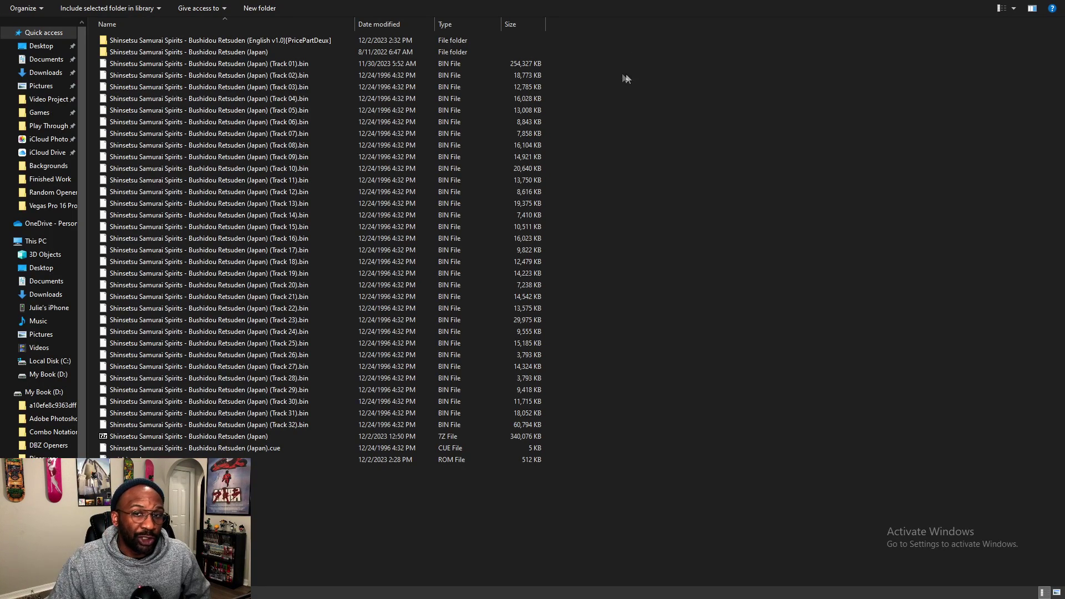
Review the Shinsetsu Samurai Spirits game files, then return to the RetroArch folder
left_click_drag(588, 59, 481, 450)
left_click(712, 417)
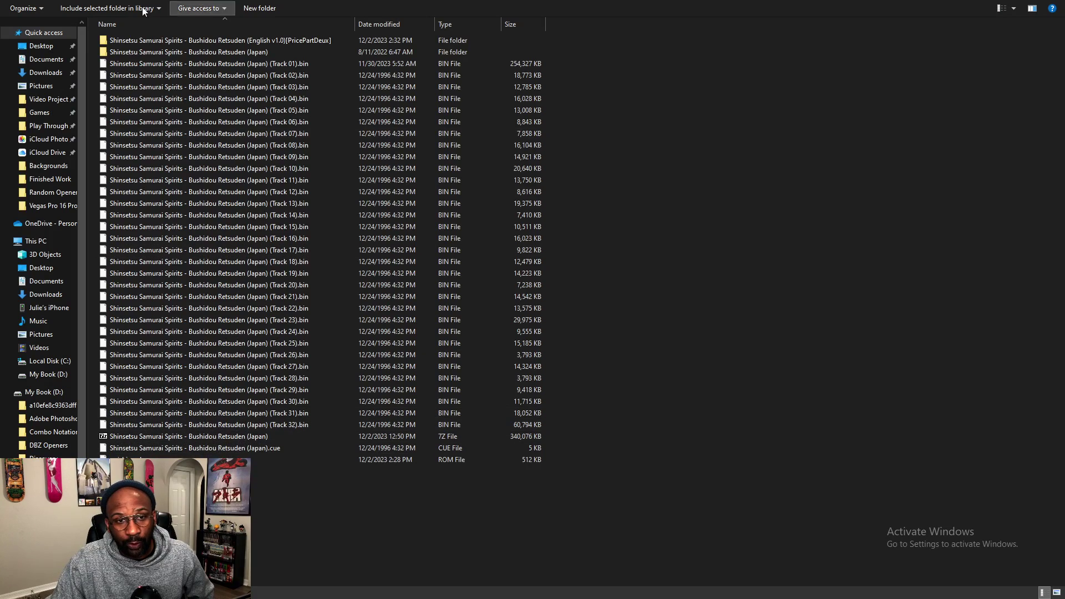
key("alt+Up")
scroll(422, 279, "down", 12)
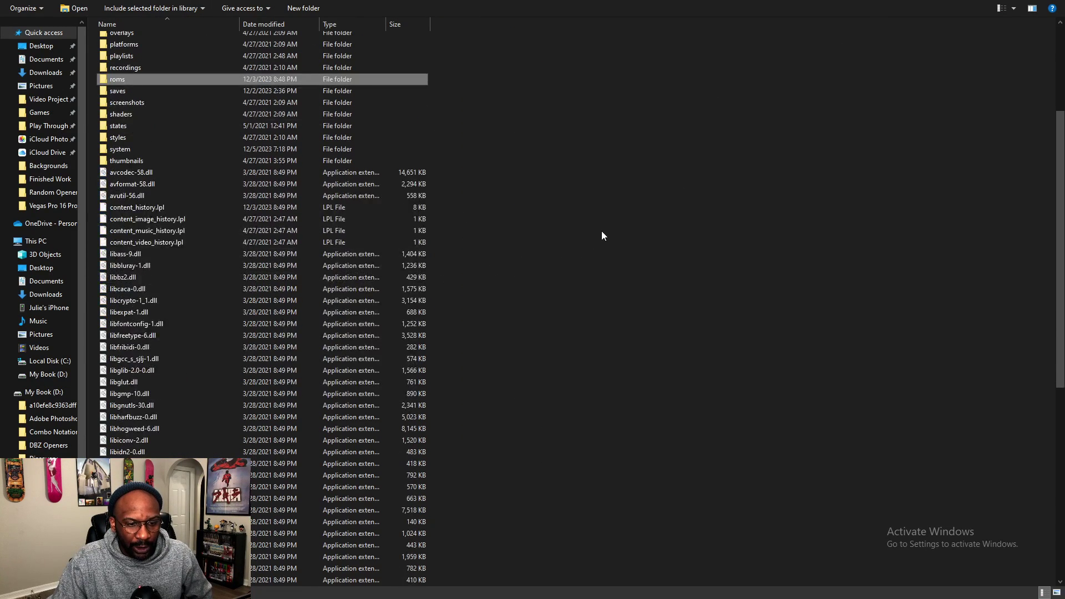
scroll(602, 235, "down", 4)
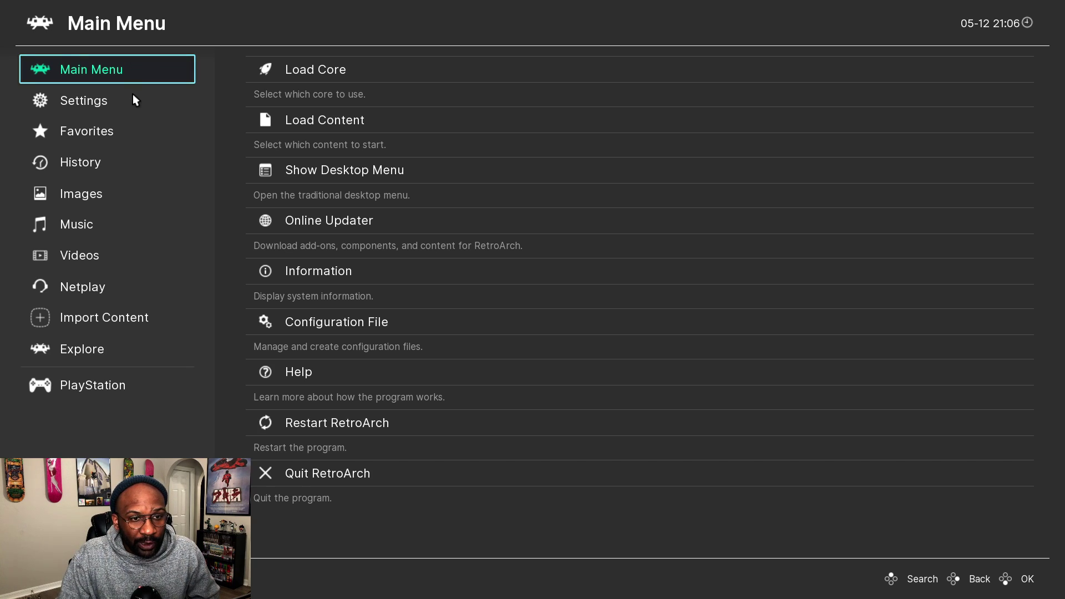
left_click(102, 101)
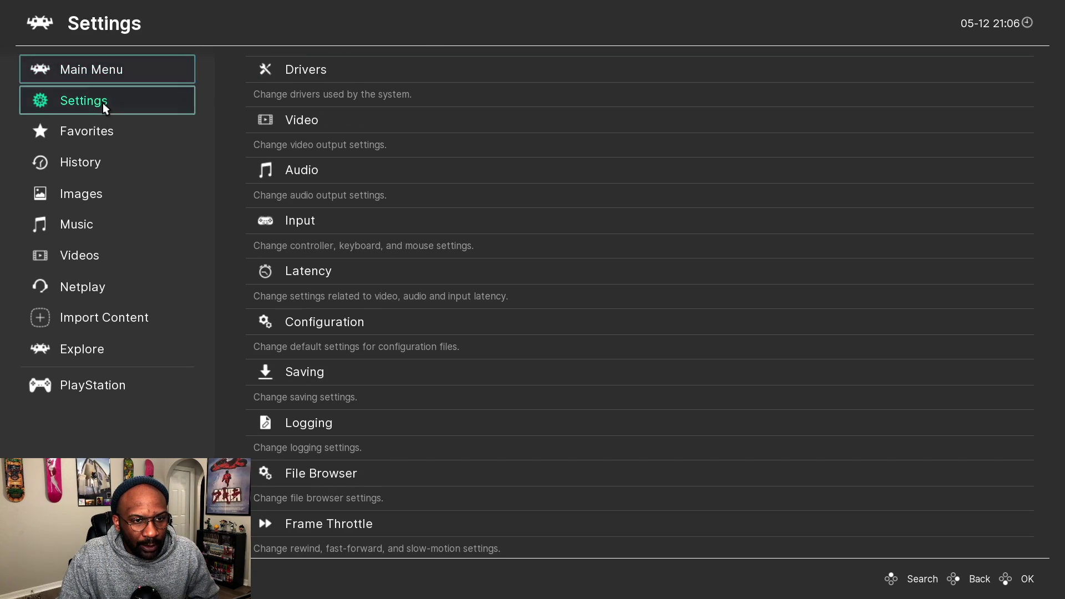
left_click(385, 225)
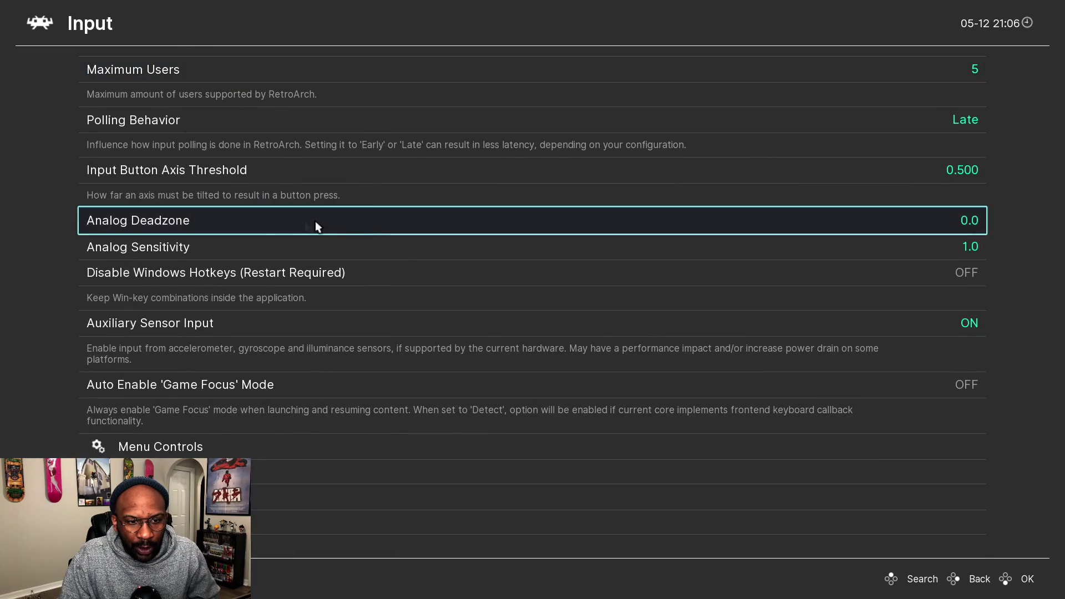
scroll(331, 347, "down", 7)
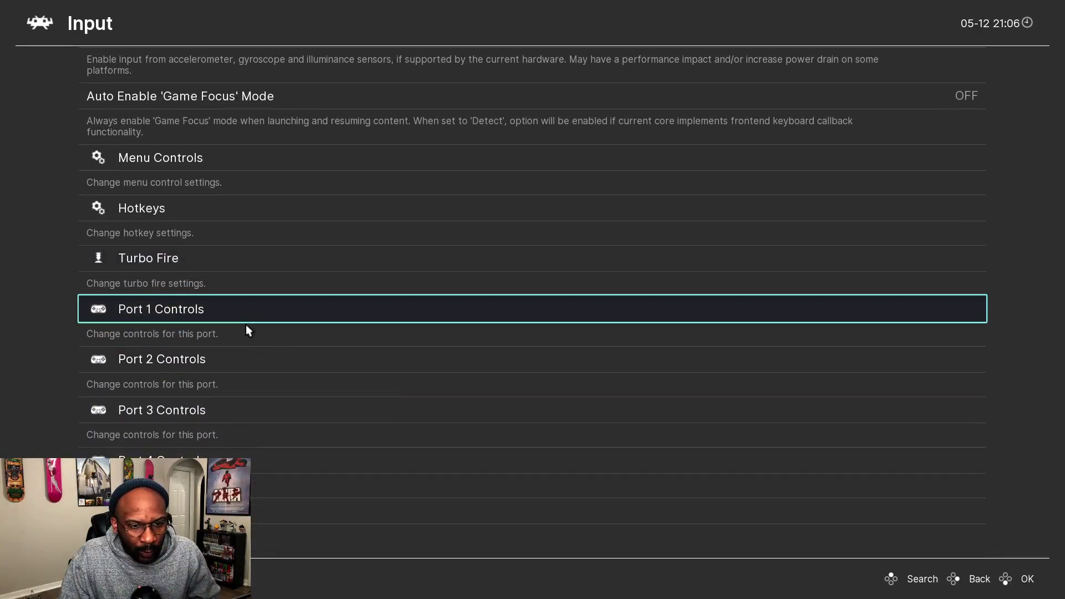
left_click(245, 318)
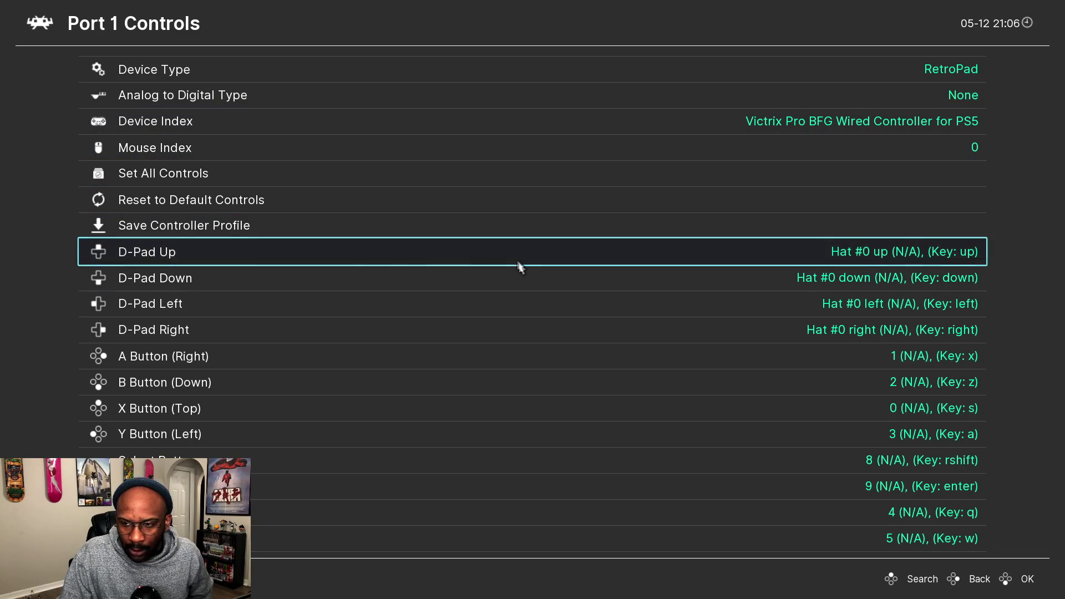
scroll(526, 277, "down", 6)
scroll(527, 277, "up", 12)
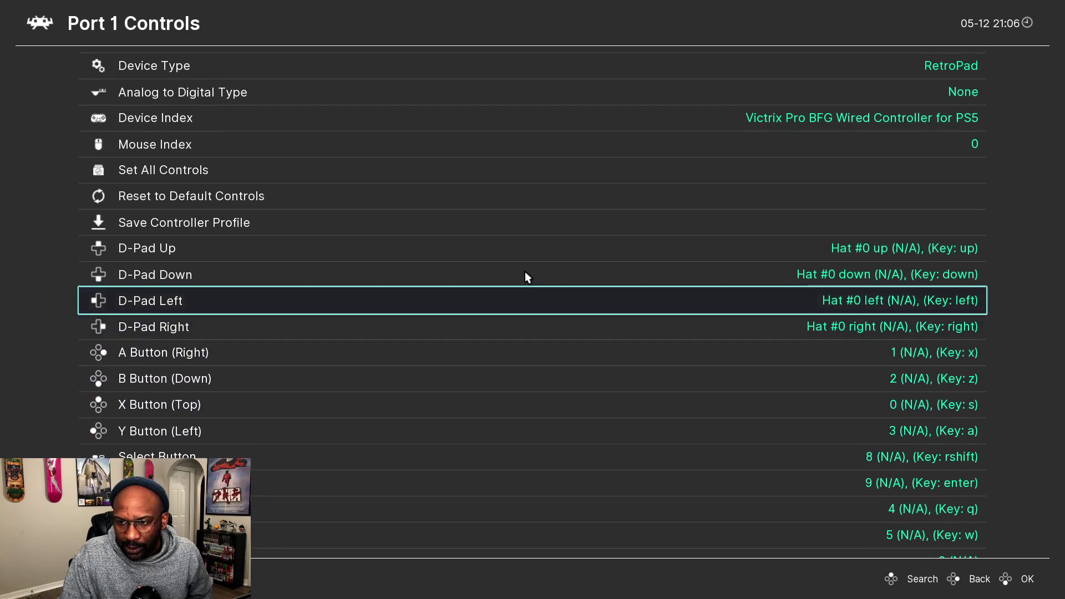
right_click(44, 161)
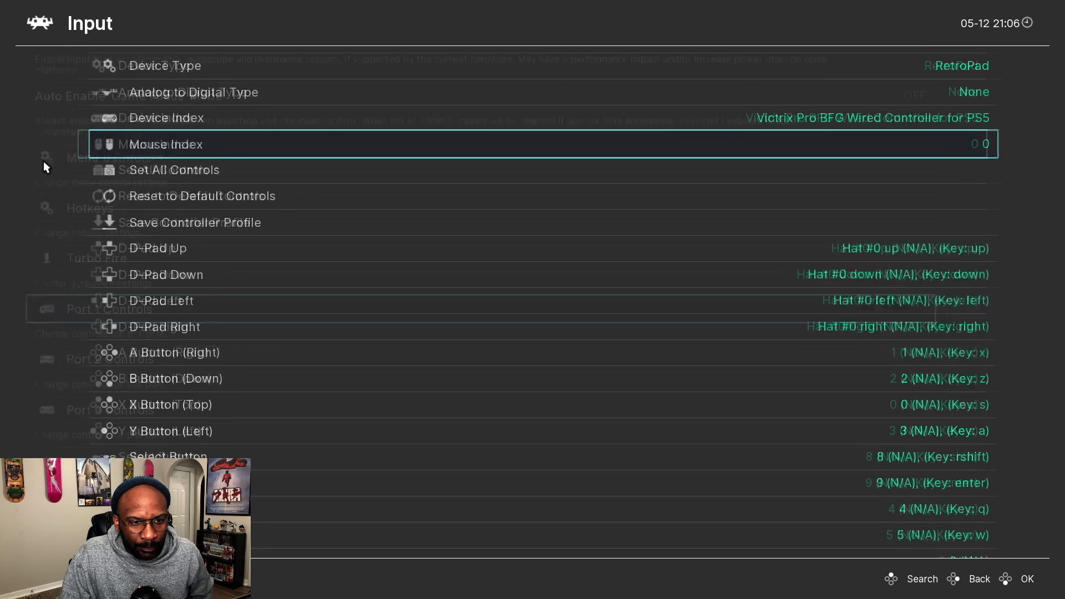
right_click(60, 191)
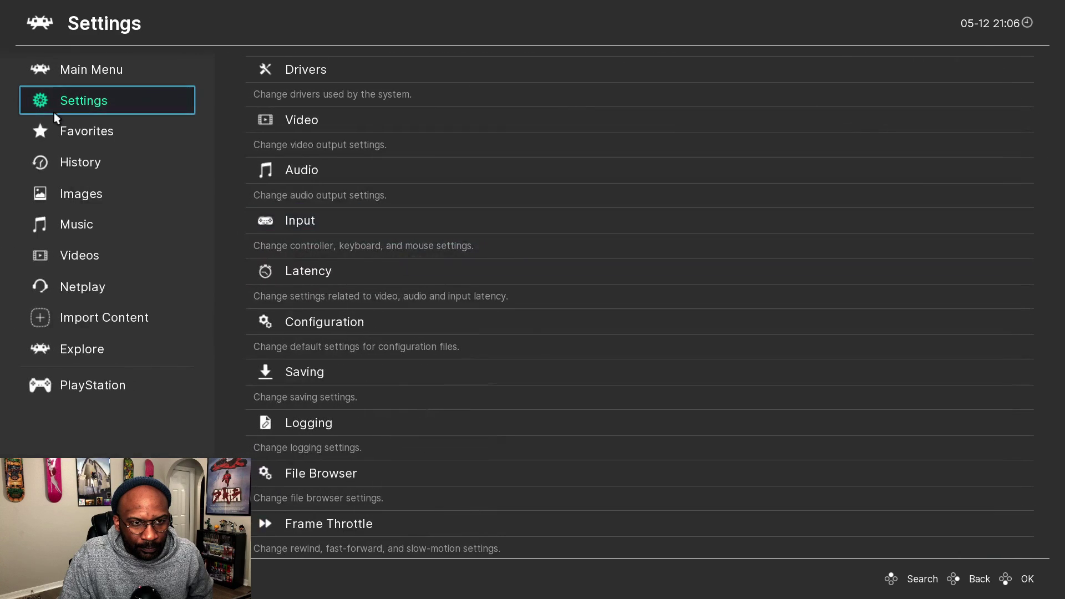
left_click(88, 80)
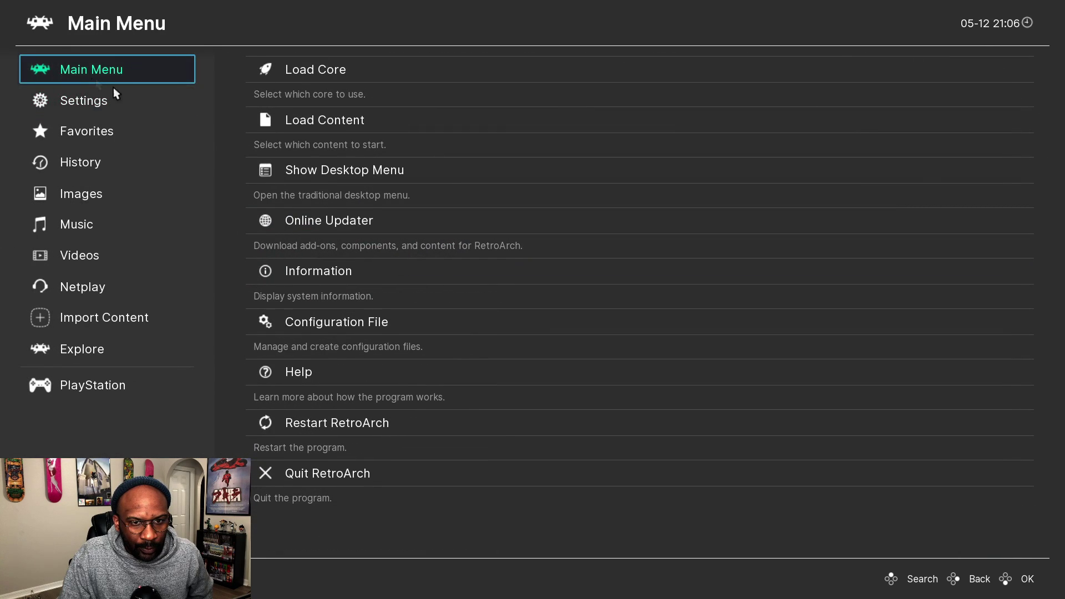
In Load Content, choose the Shinsetsu Samurai Spirits (Japan).cue file from the neogeo cd folder
left_click(395, 126)
left_click(136, 148)
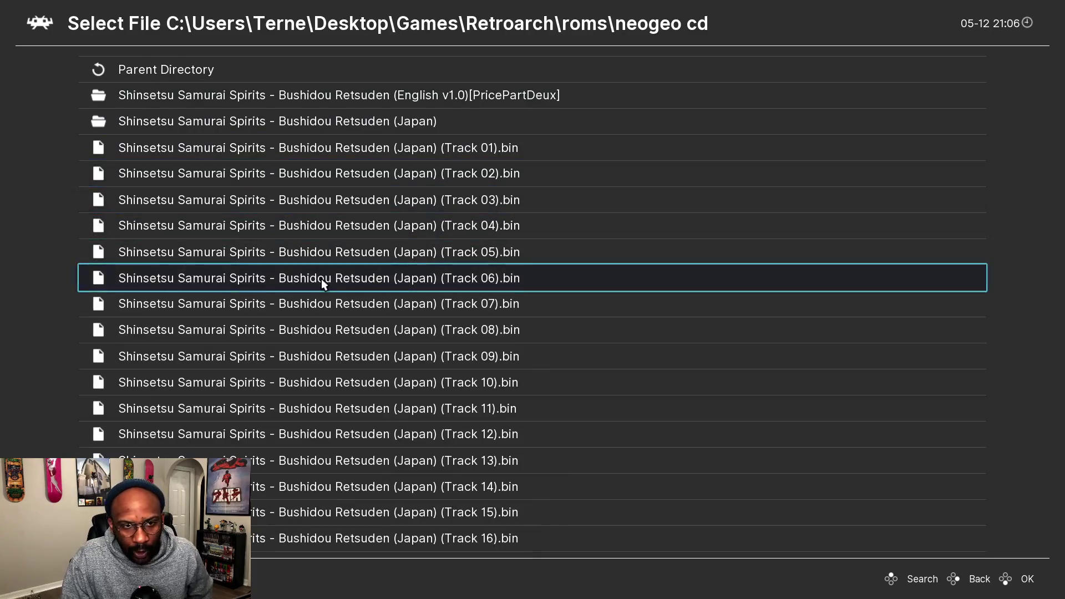
scroll(321, 278, "down", 13)
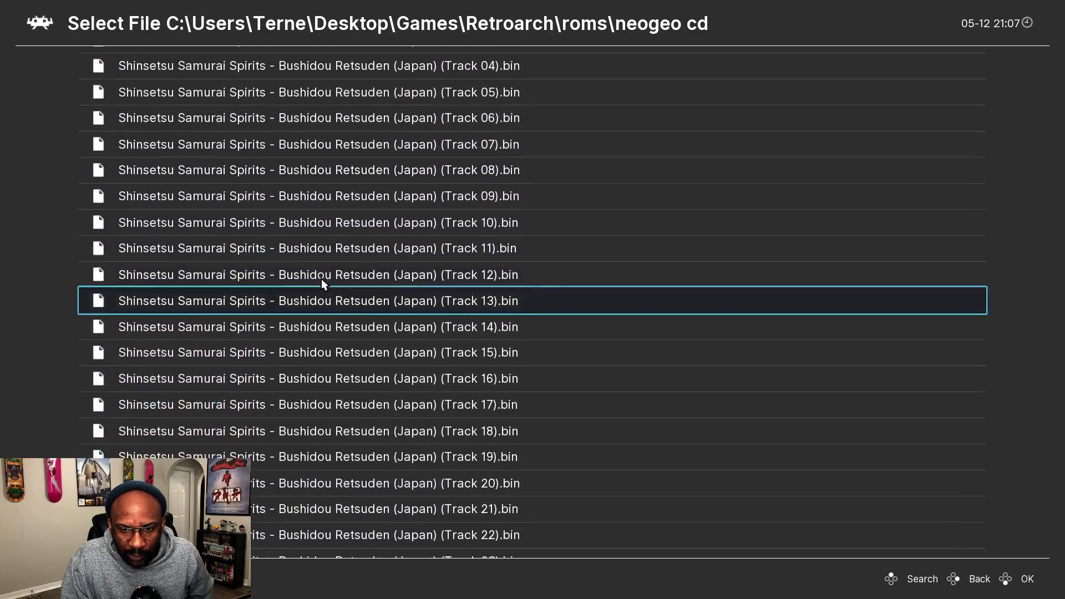
scroll(321, 278, "down", 8)
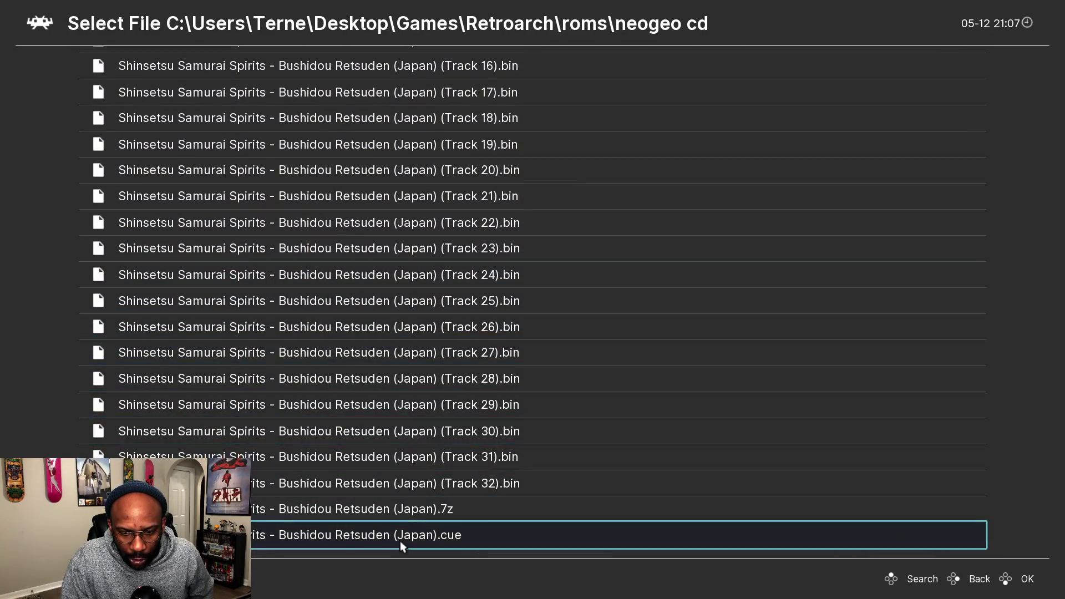
left_click(400, 537)
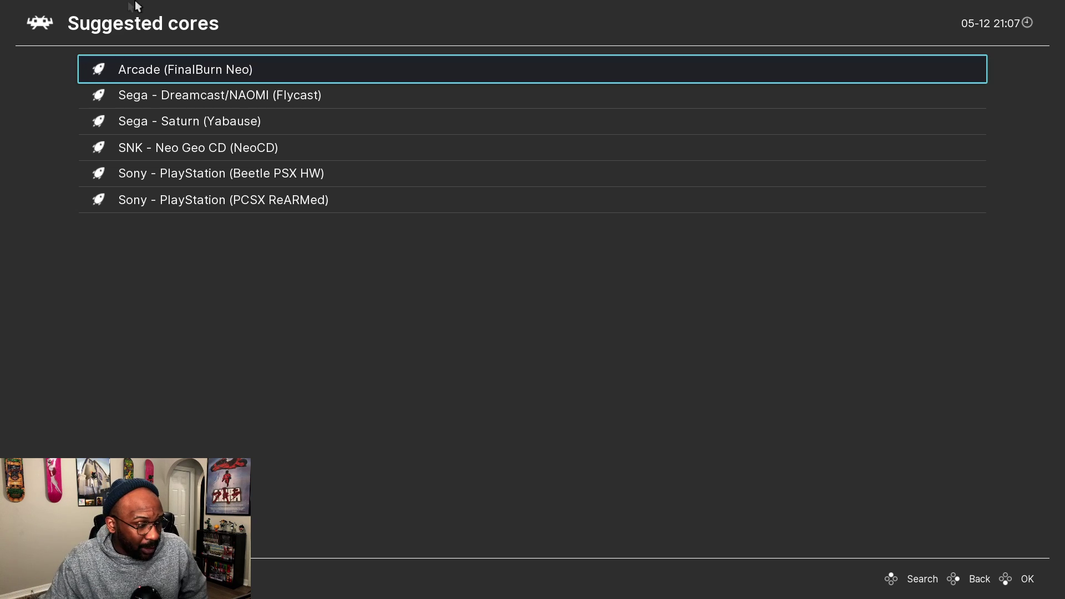
Launch the game in SNK - Neo Geo CD (NeoCD) and show the Universe BIOS v3.0 panel
left_click(324, 155)
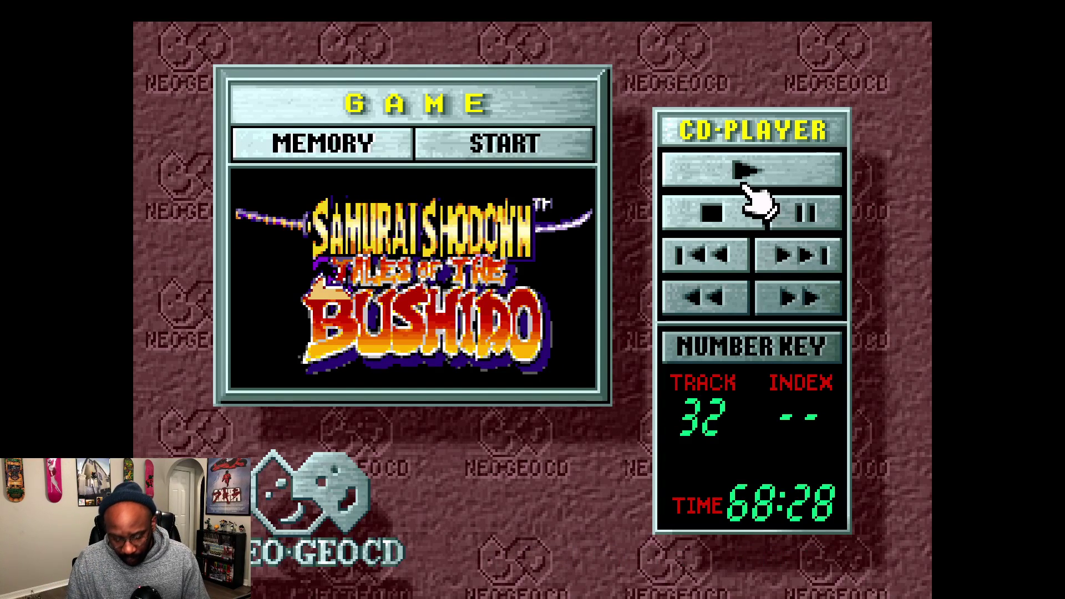
key("Return")
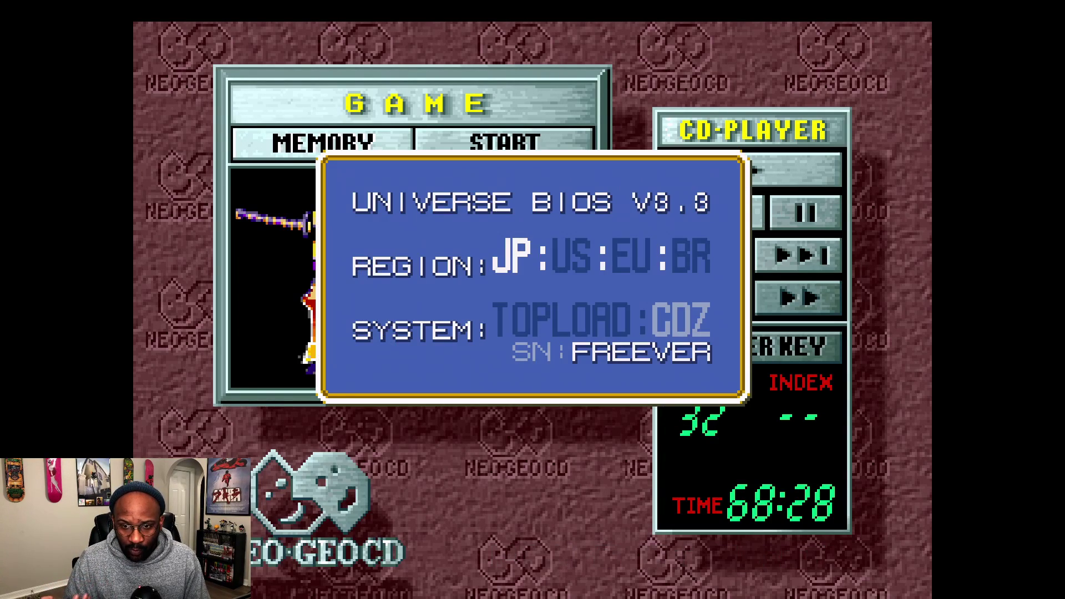